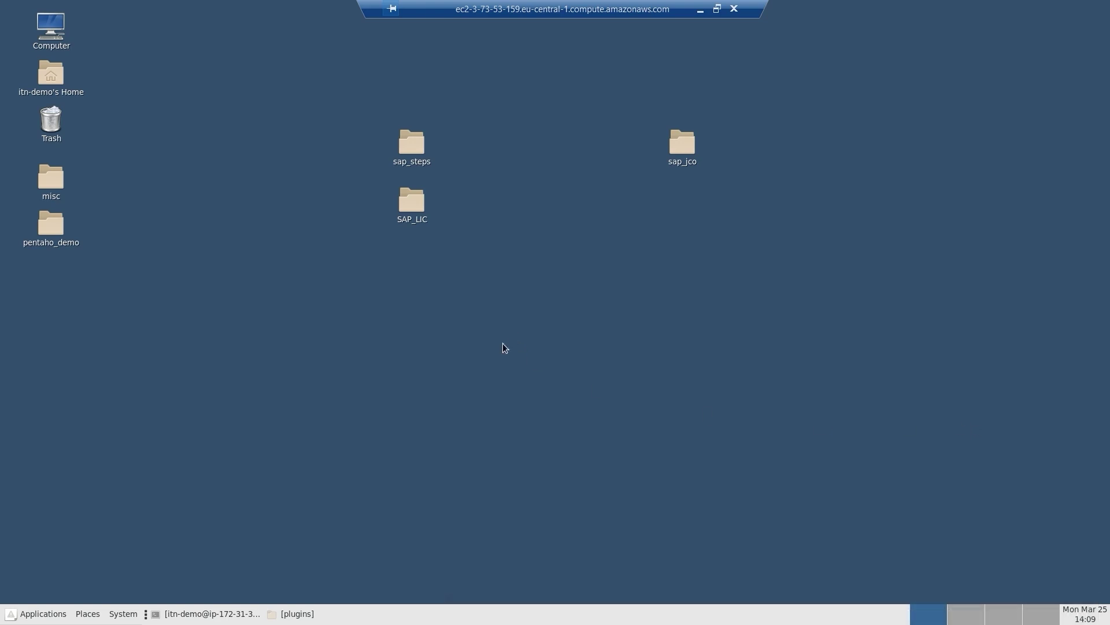
# Examine the contents of the SAP_LIC, sap_steps and sap_jco folders on the desktop, closing each one after viewing it
pyautogui.doubleClick(418, 203)
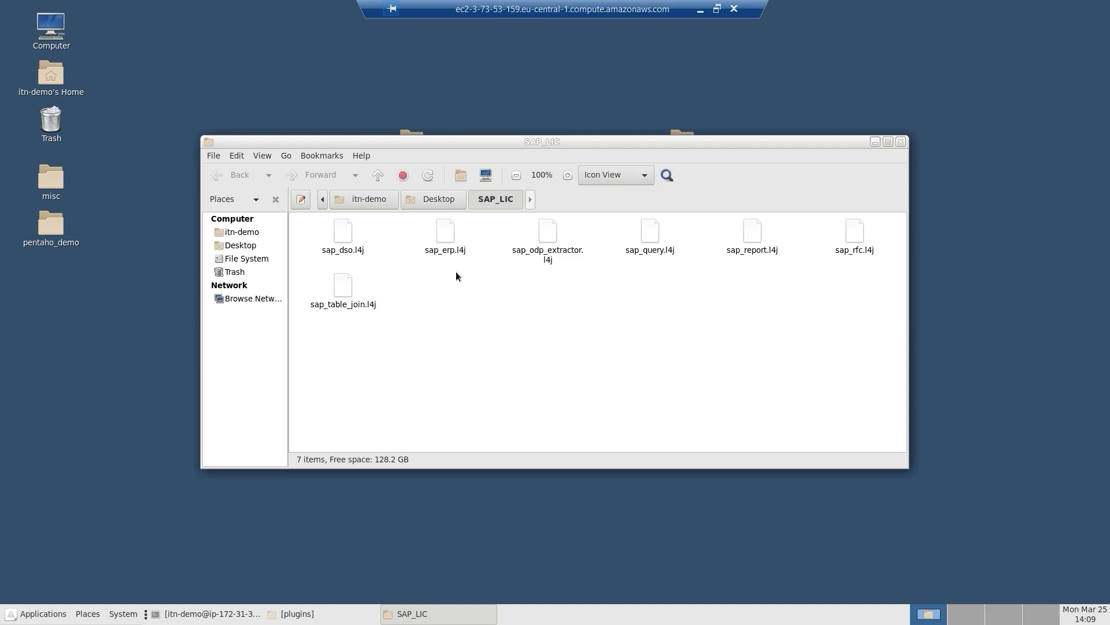
pyautogui.click(900, 142)
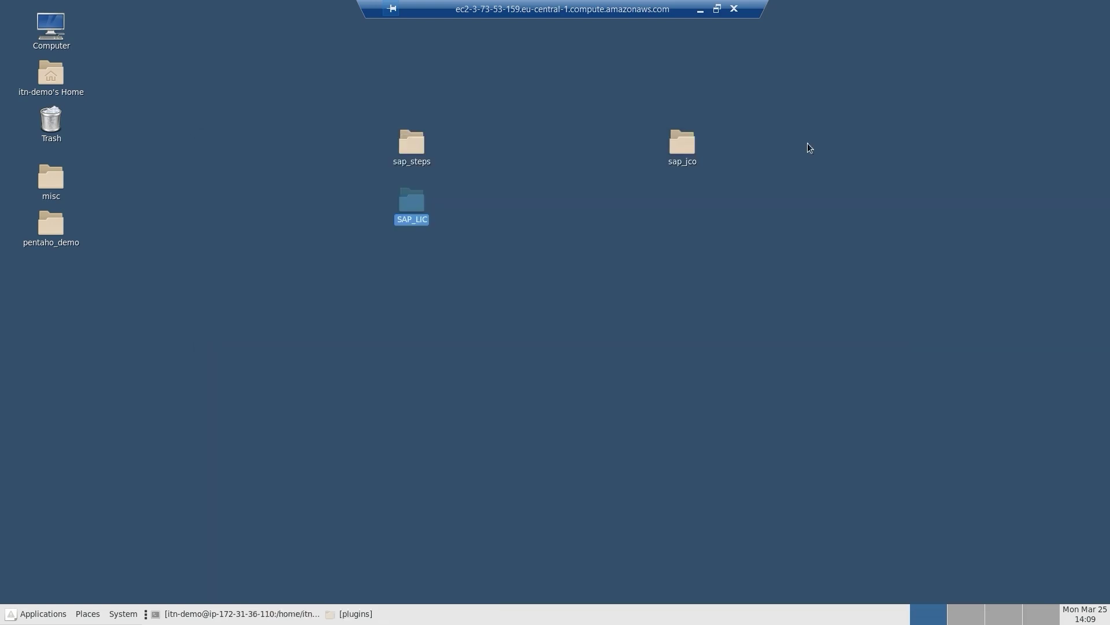
pyautogui.doubleClick(419, 147)
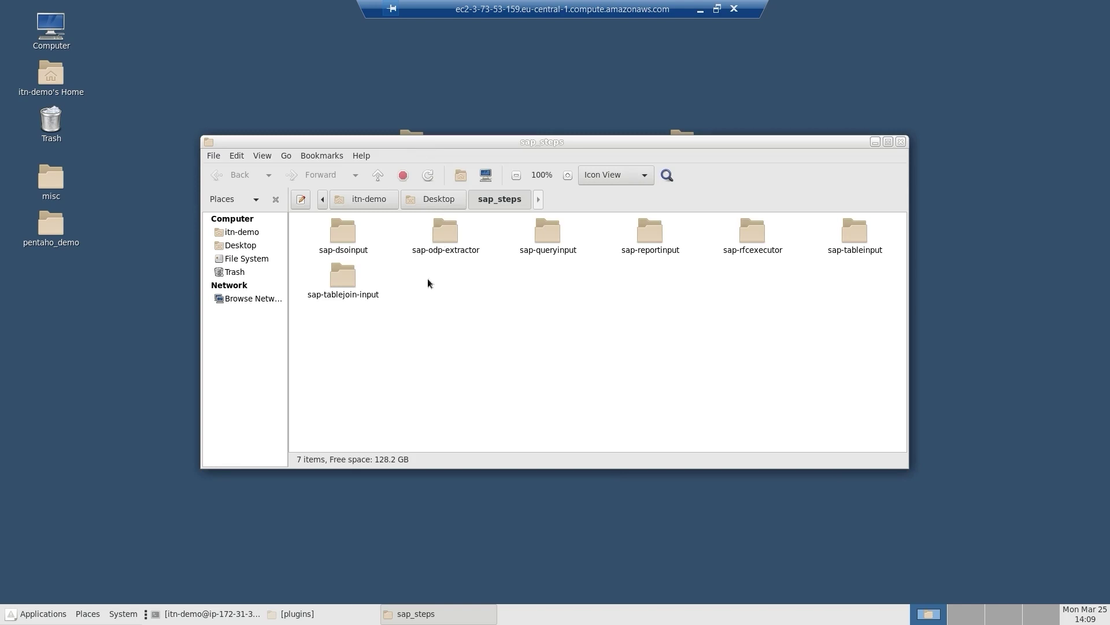
pyautogui.click(900, 143)
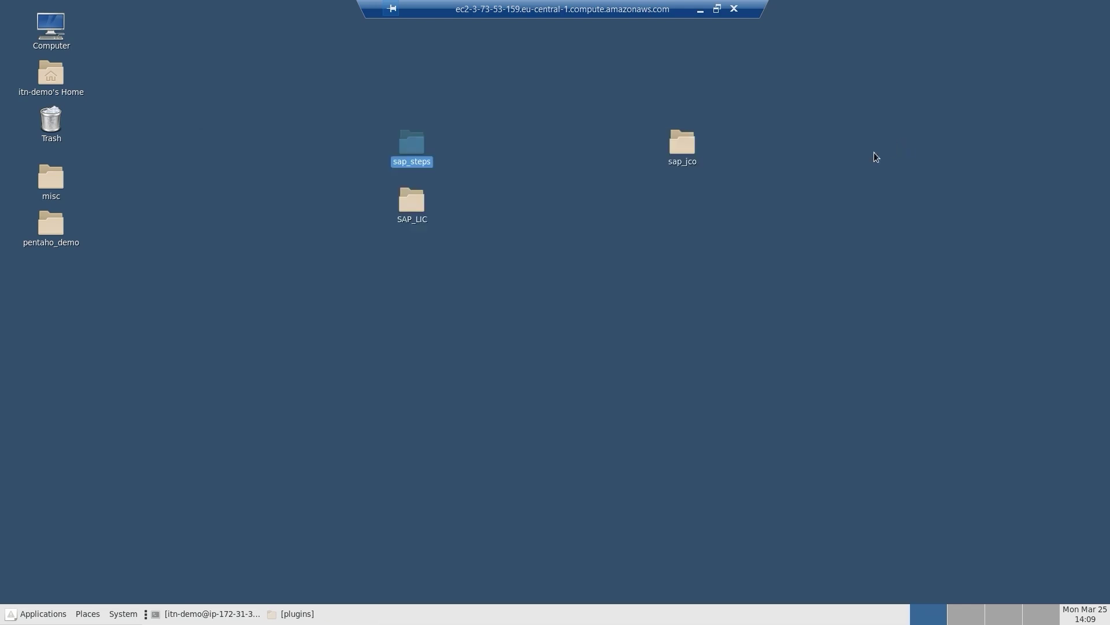
pyautogui.doubleClick(682, 142)
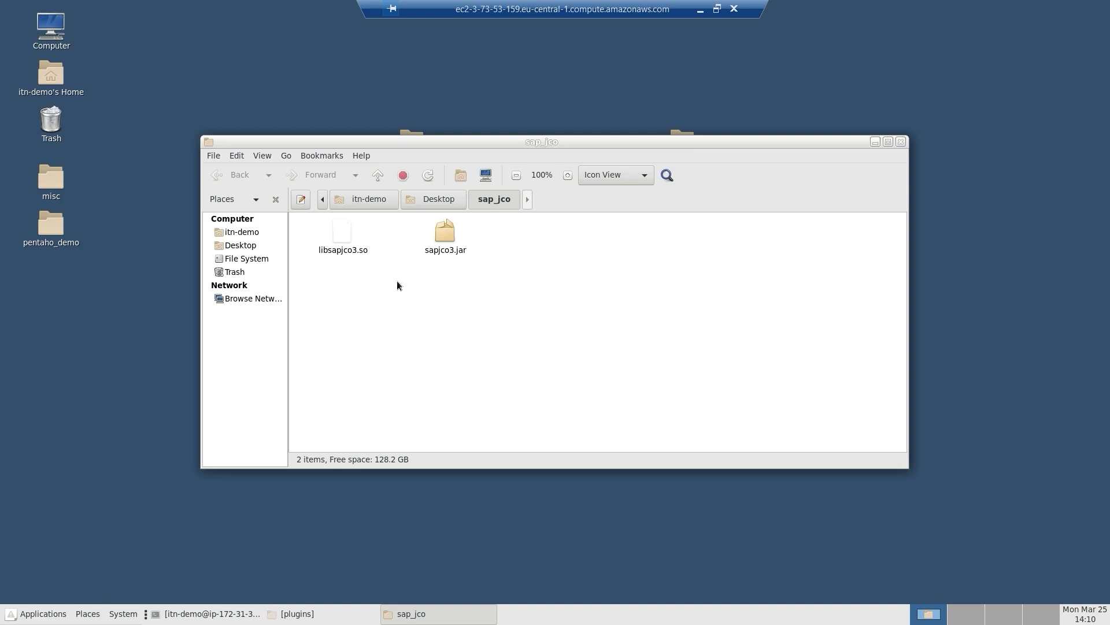
pyautogui.click(900, 143)
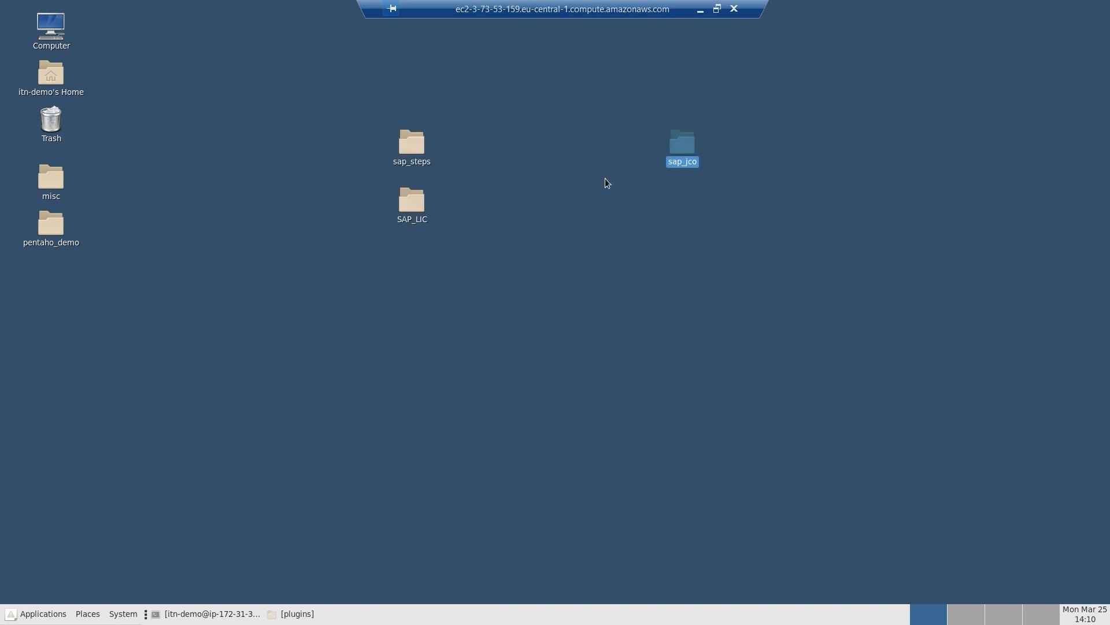
# Inspect the lib folder of sap-tableinput inside sap_steps for the JCo files libsapjco3.so and sapjco3.jar, and close the folder
pyautogui.doubleClick(418, 148)
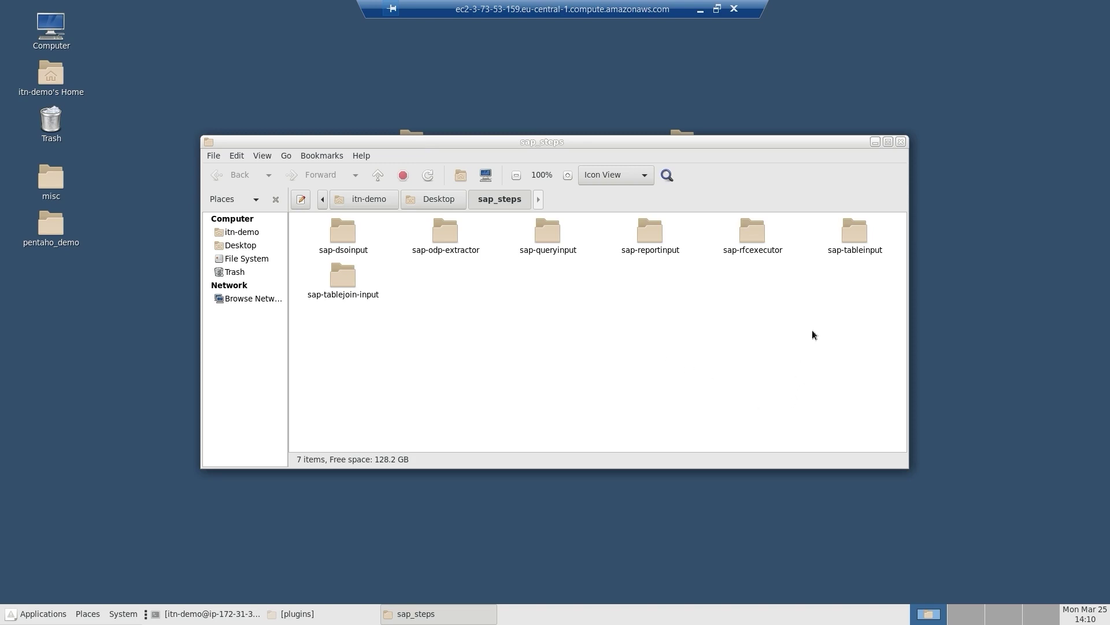
pyautogui.doubleClick(854, 235)
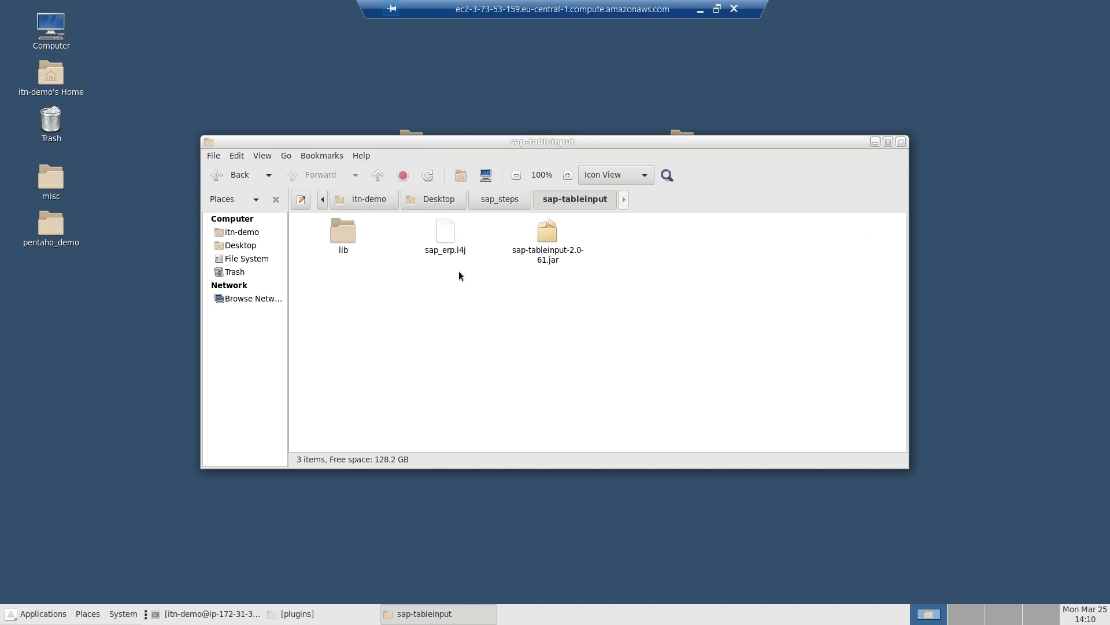
pyautogui.doubleClick(342, 229)
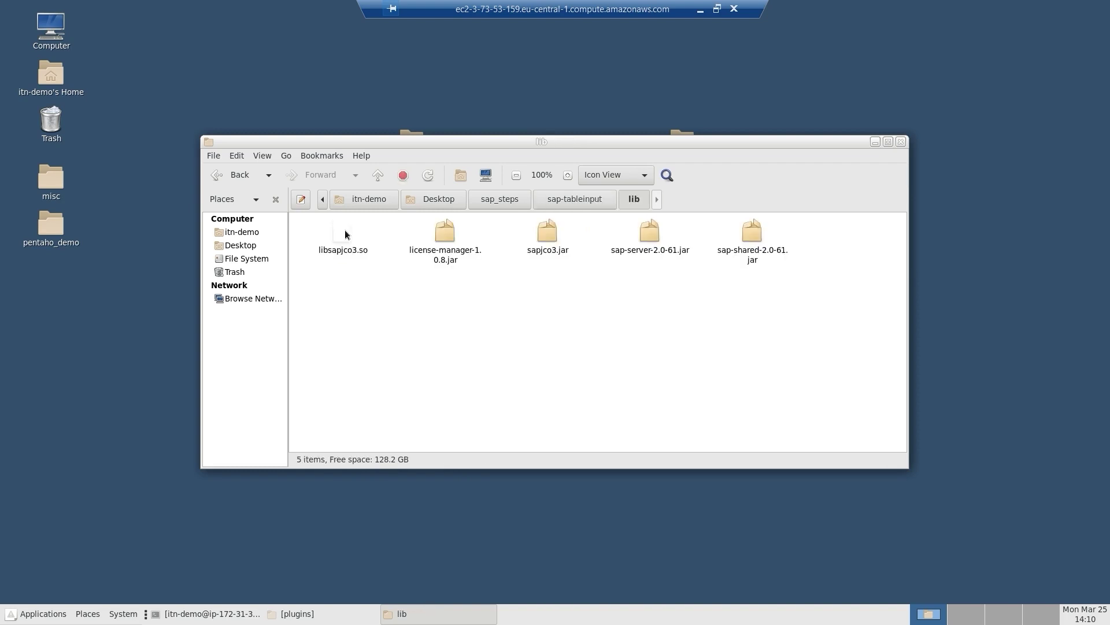
pyautogui.click(345, 234)
pyautogui.keyDown('ctrl'); pyautogui.click(545, 242); pyautogui.keyUp('ctrl')
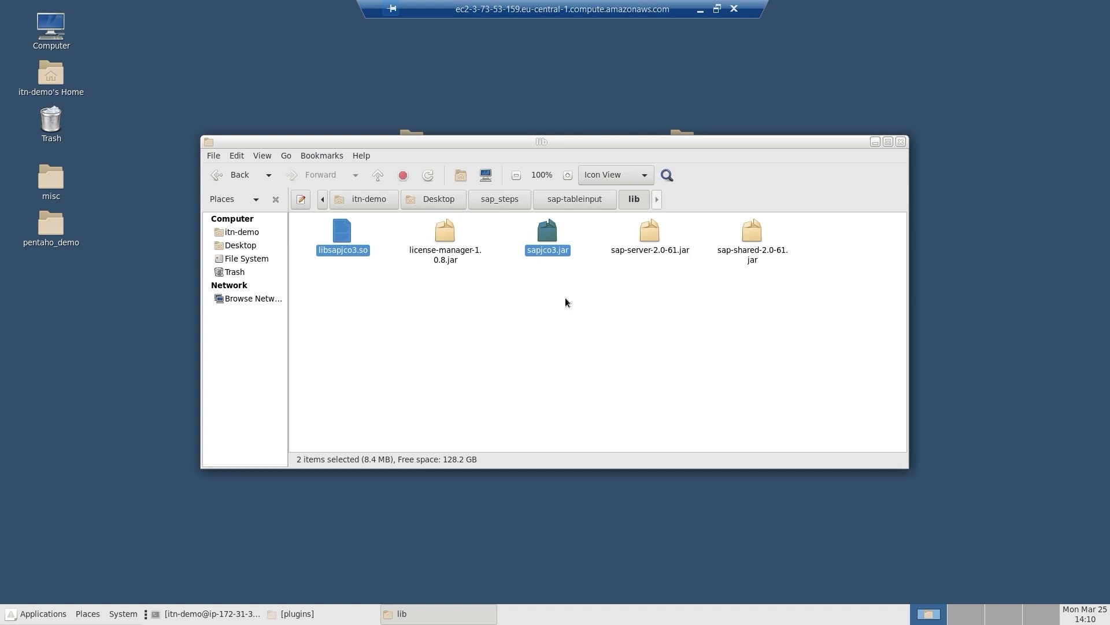
pyautogui.click(901, 142)
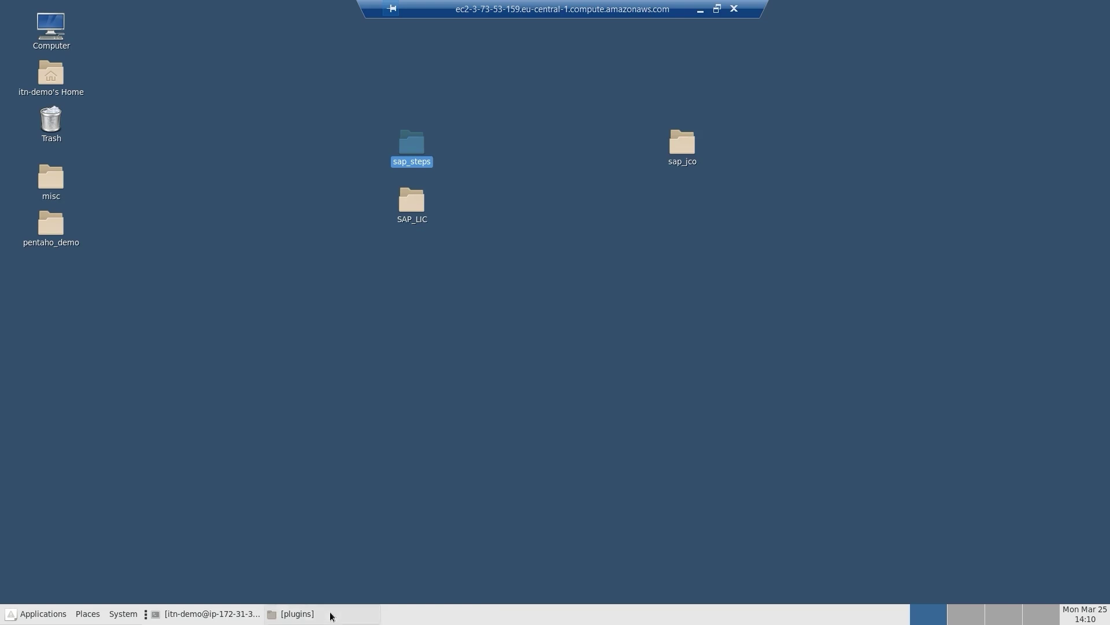
# Copy everything in sap_steps recursively to /opt/pentaho/pdi-ee-client-9.5.0.0-240/data-integration/plugins/ and check the SAP folders in the plugins folder
pyautogui.click(330, 614)
pyautogui.click(208, 613)
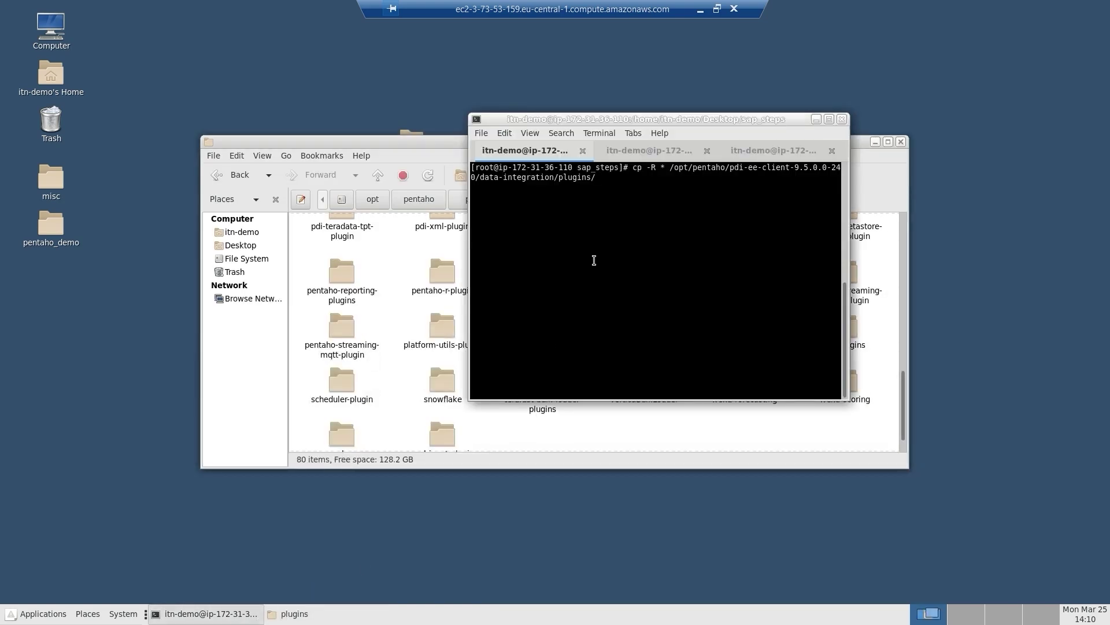
pyautogui.press('Return')
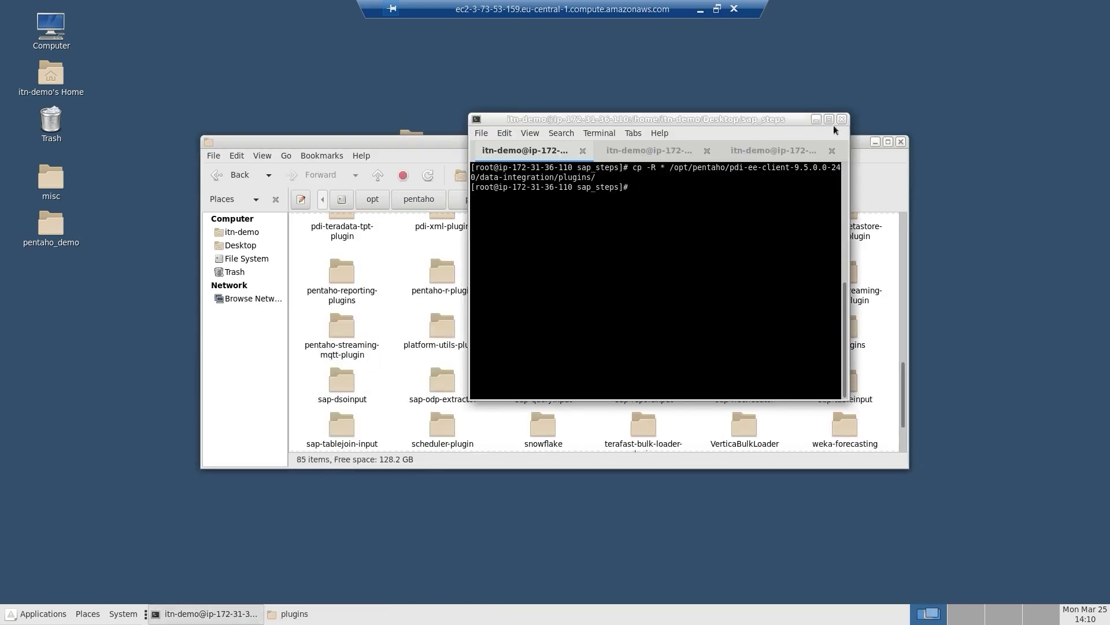
pyautogui.click(816, 119)
pyautogui.scroll(-1, 657, 346)
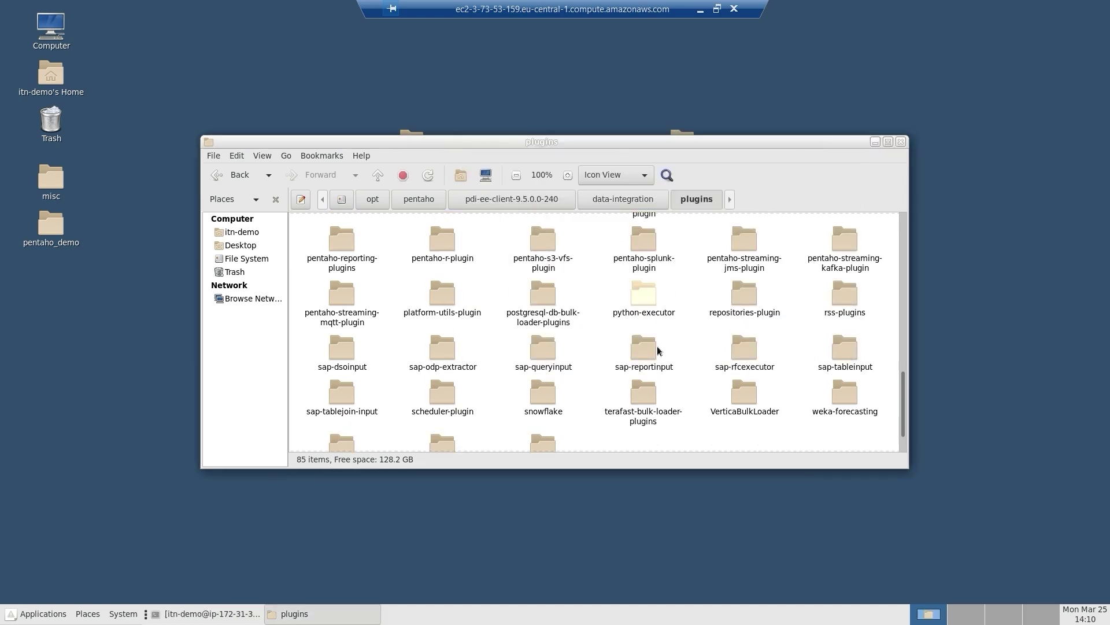
pyautogui.click(344, 350)
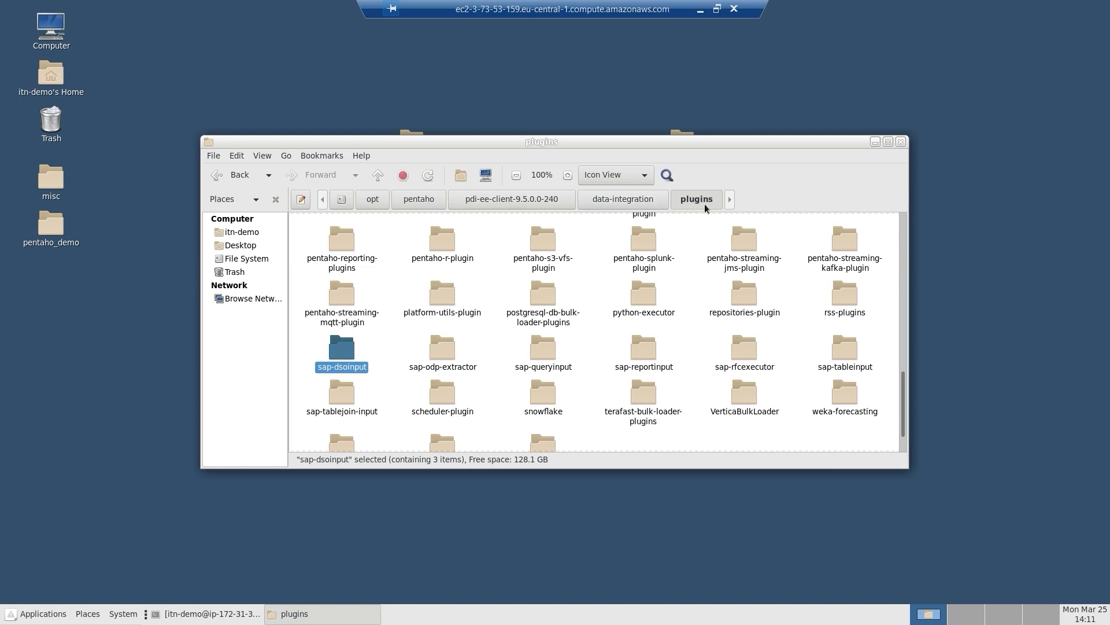
# Launch Spoon from the terminal session in the data-integration directory by rerunning the previous command
pyautogui.click(207, 614)
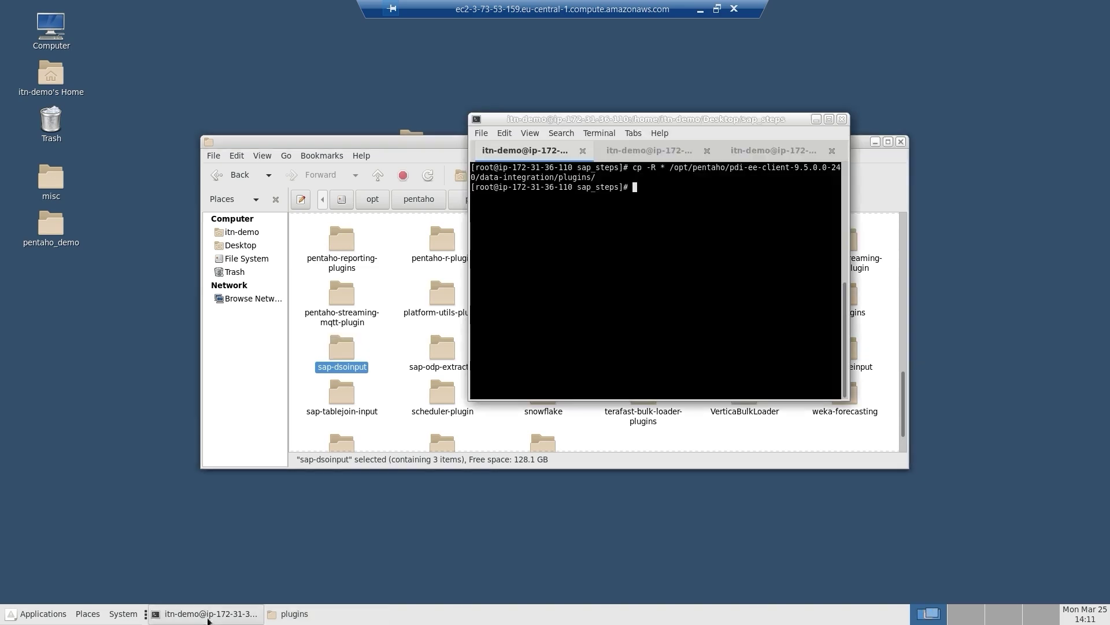
pyautogui.click(650, 152)
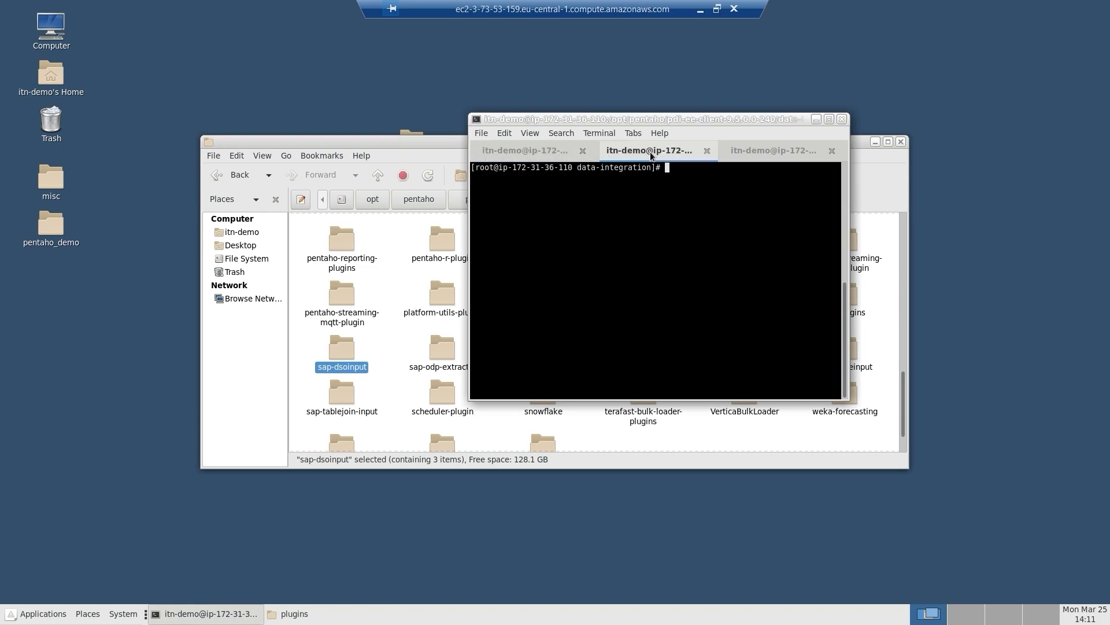
pyautogui.press('Up')
pyautogui.press('Return')
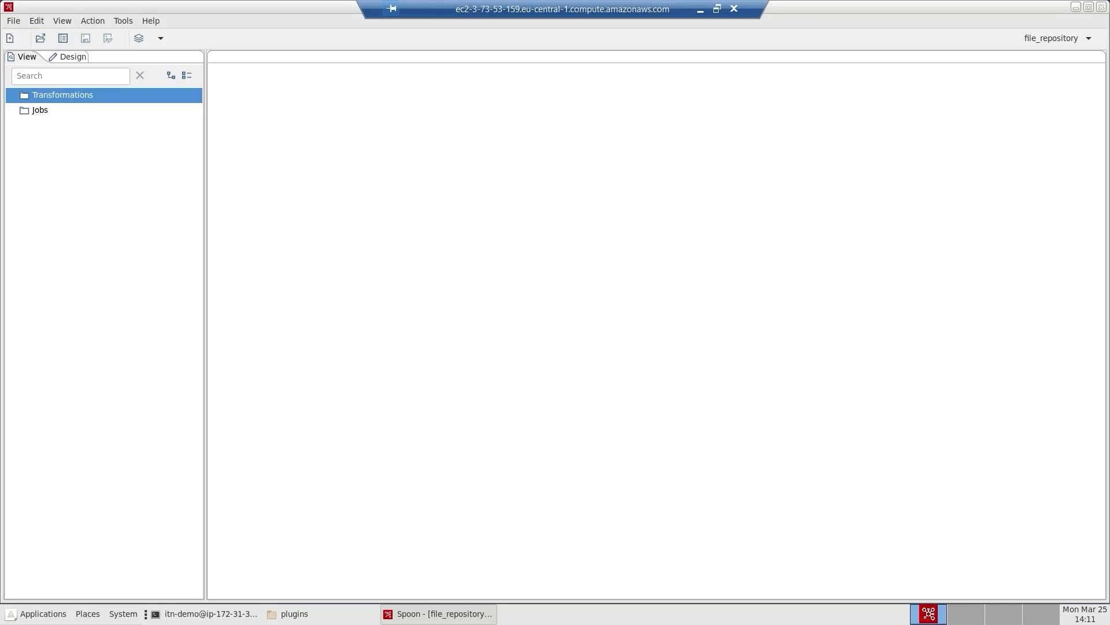
# Create a new transformation and place an SAP ERP Table Input step from ITN SAP Connectivity on its canvas
pyautogui.click(10, 38)
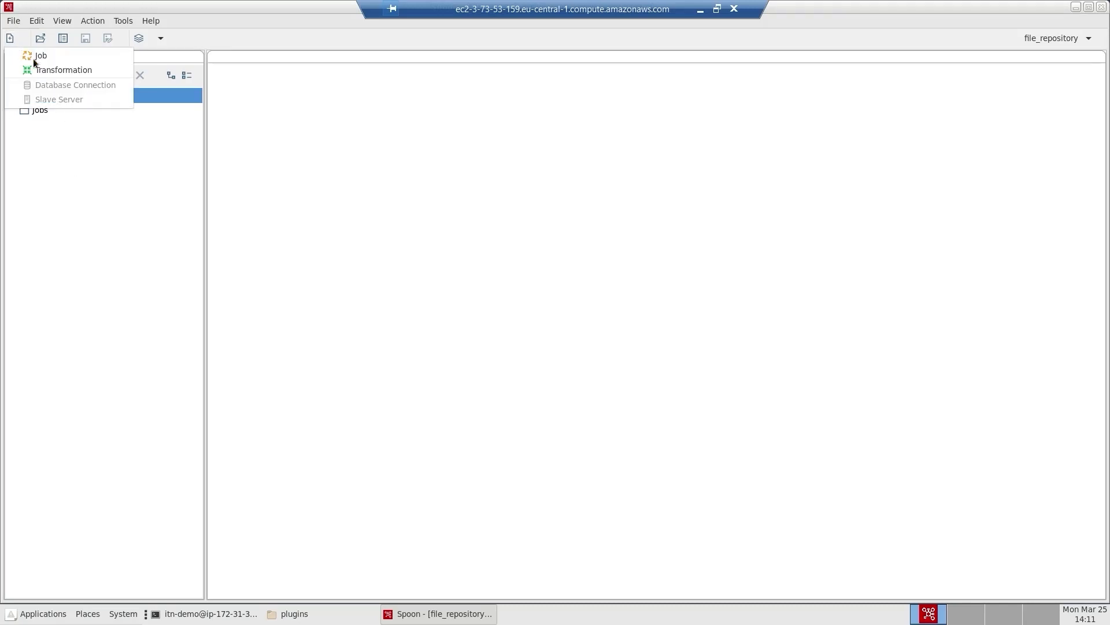
pyautogui.click(54, 71)
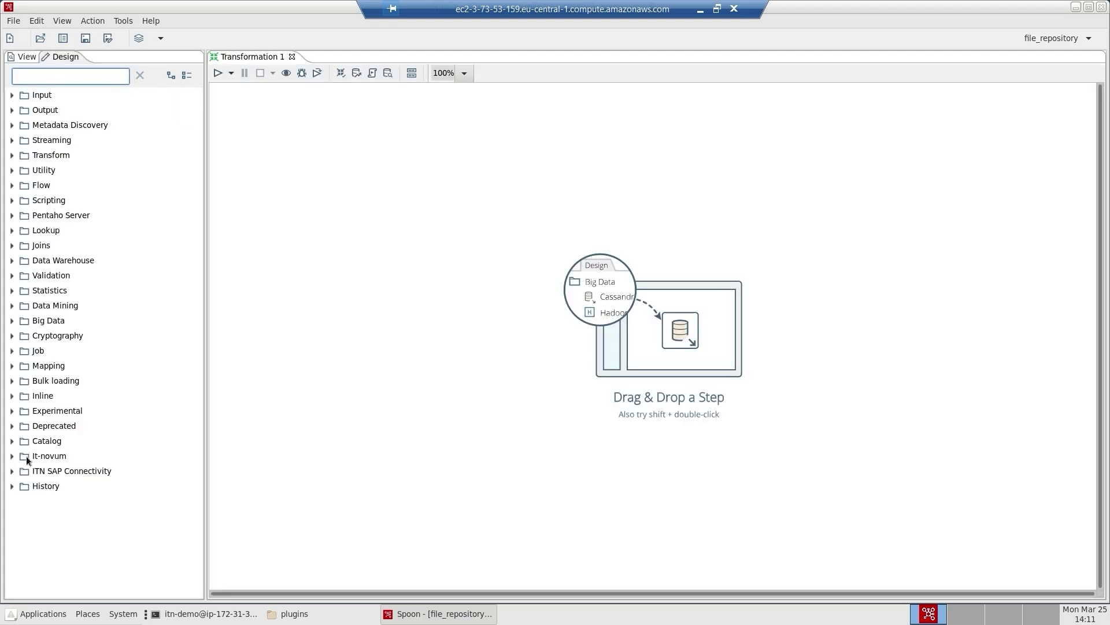
pyautogui.click(23, 473)
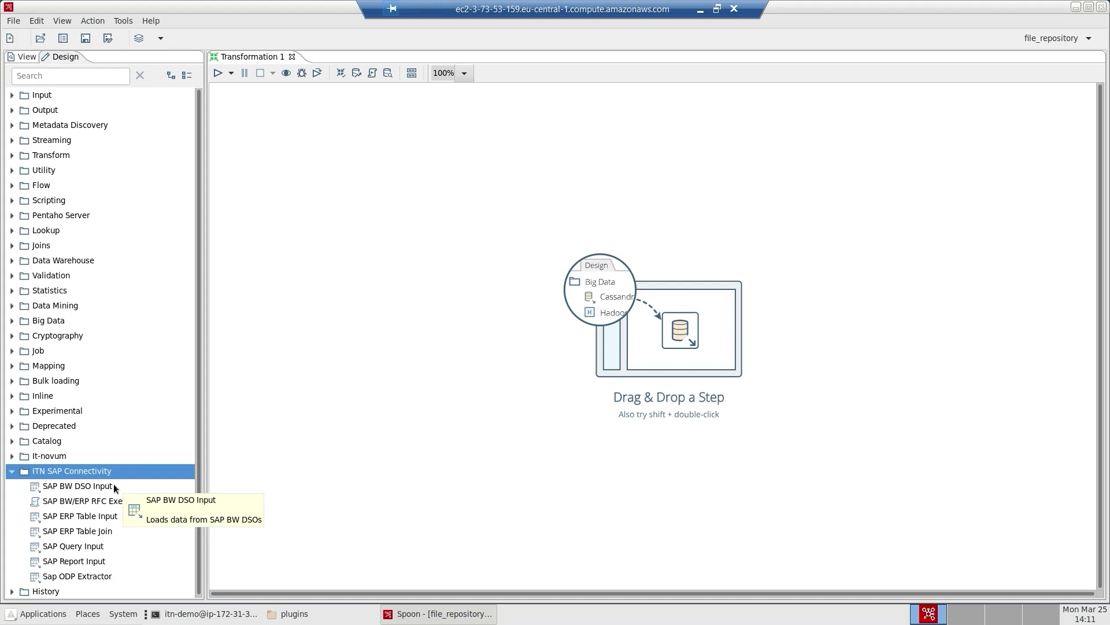
pyautogui.moveTo(92, 515); pyautogui.dragTo(498, 249)
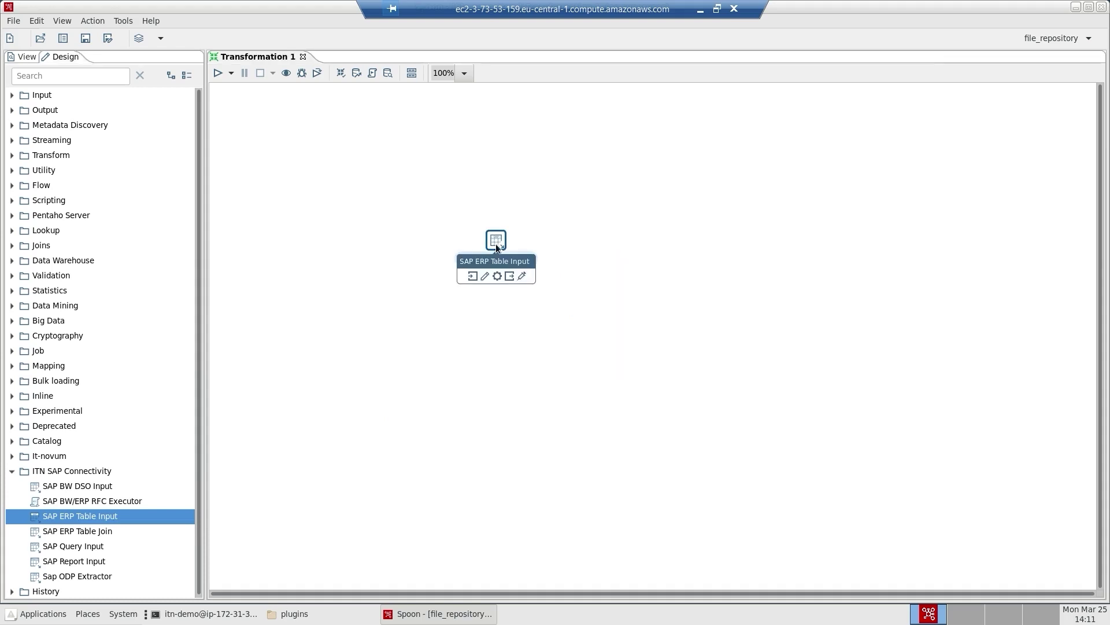
# Start a new SAP connection for the SAP ERP Table Input step, named SAP, with hostname 3.120.196.64
pyautogui.doubleClick(495, 244)
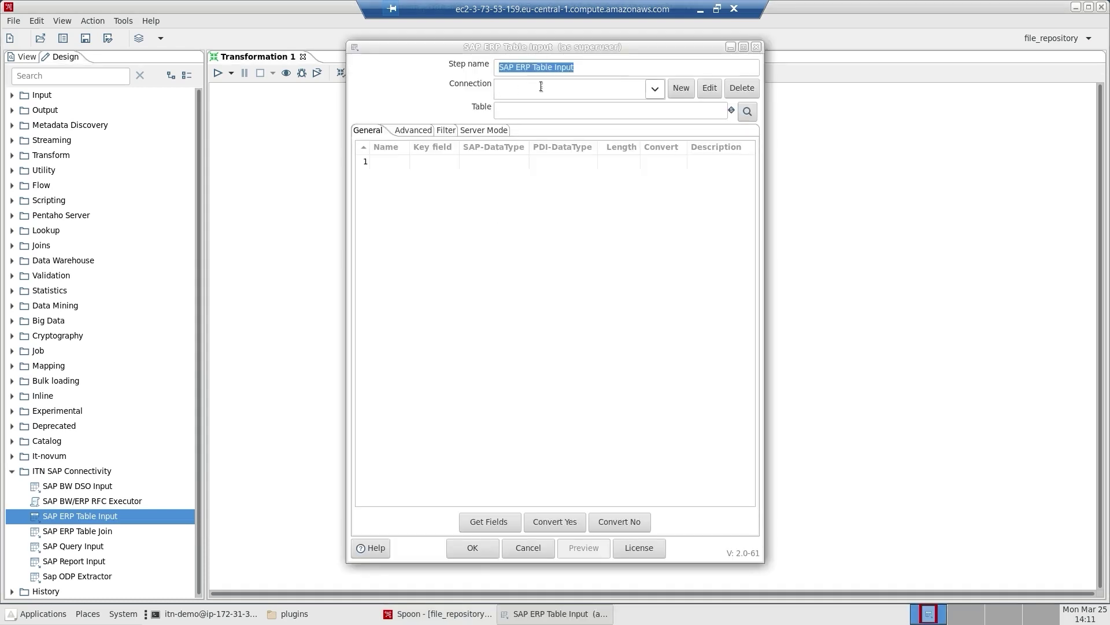
pyautogui.click(681, 87)
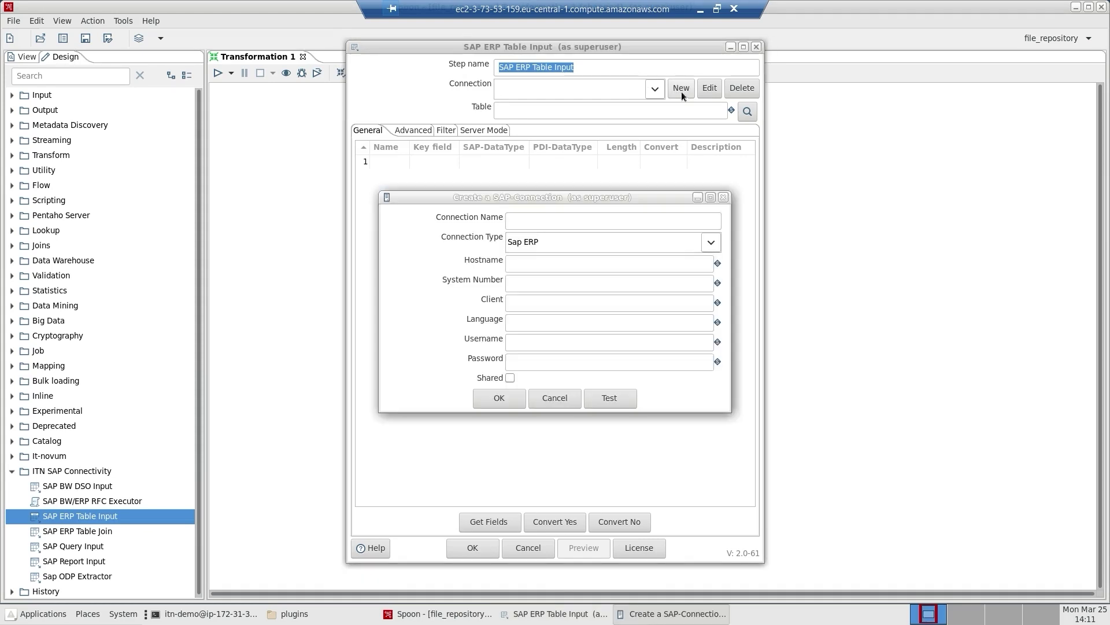
pyautogui.click(570, 222)
pyautogui.write('SAP')
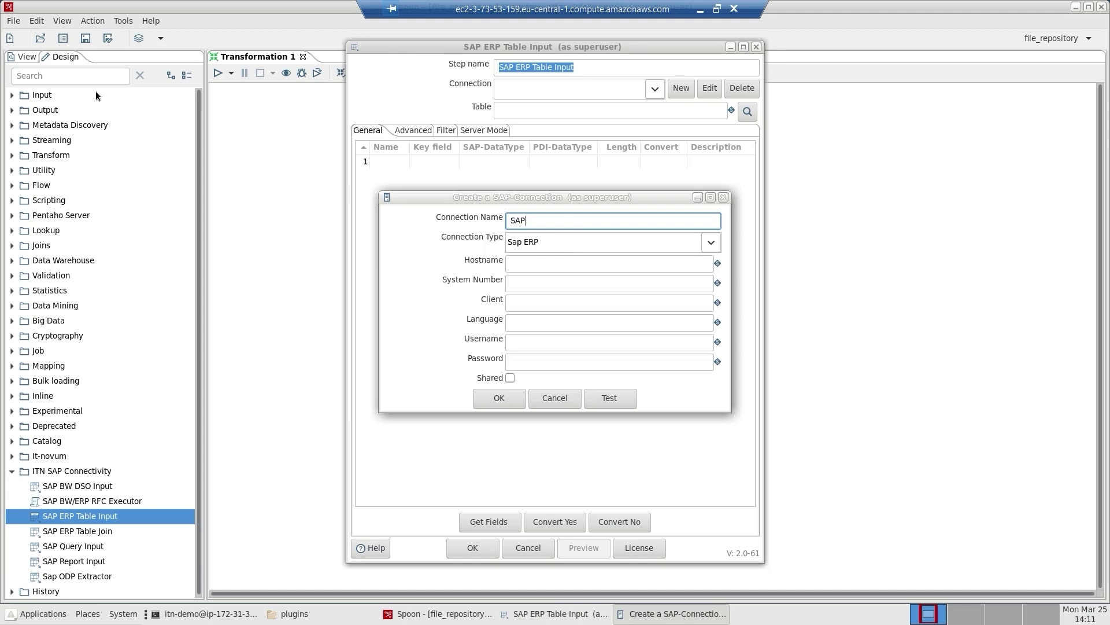
pyautogui.click(556, 263)
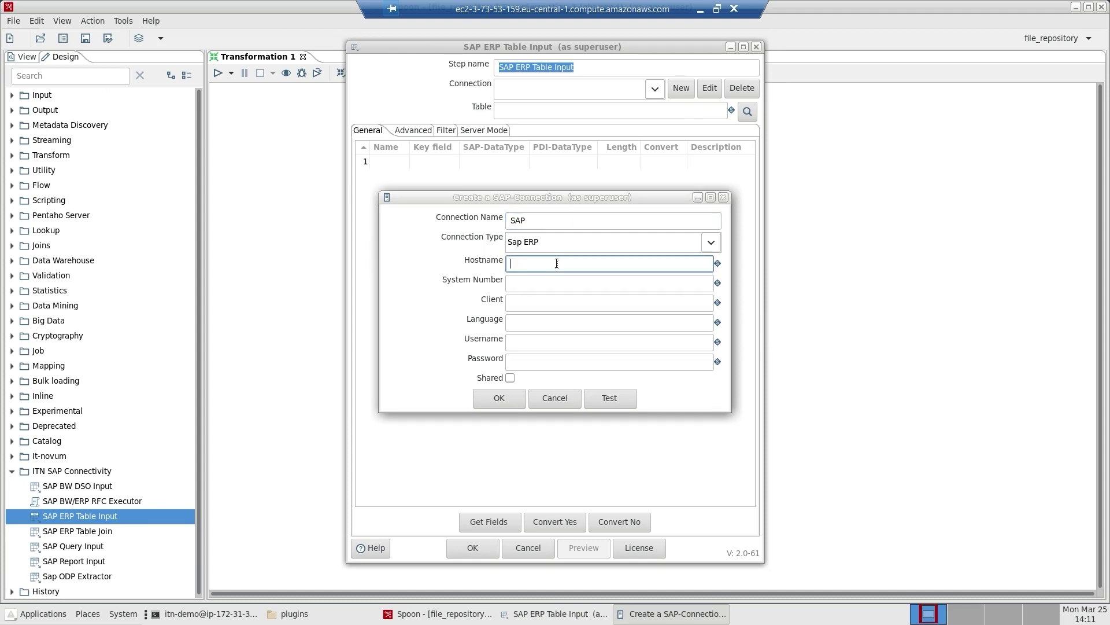
pyautogui.write('3.120.196.64')
# Set the connection's system number to 00, client to 001 and language to EN
pyautogui.click(547, 286)
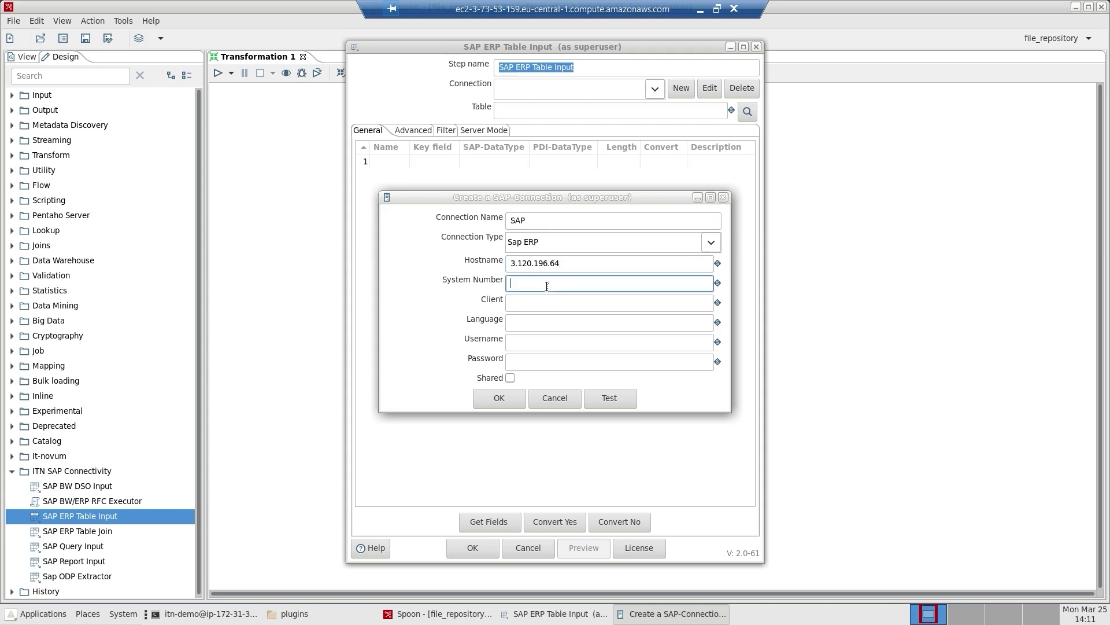
pyautogui.write('00')
pyautogui.click(554, 304)
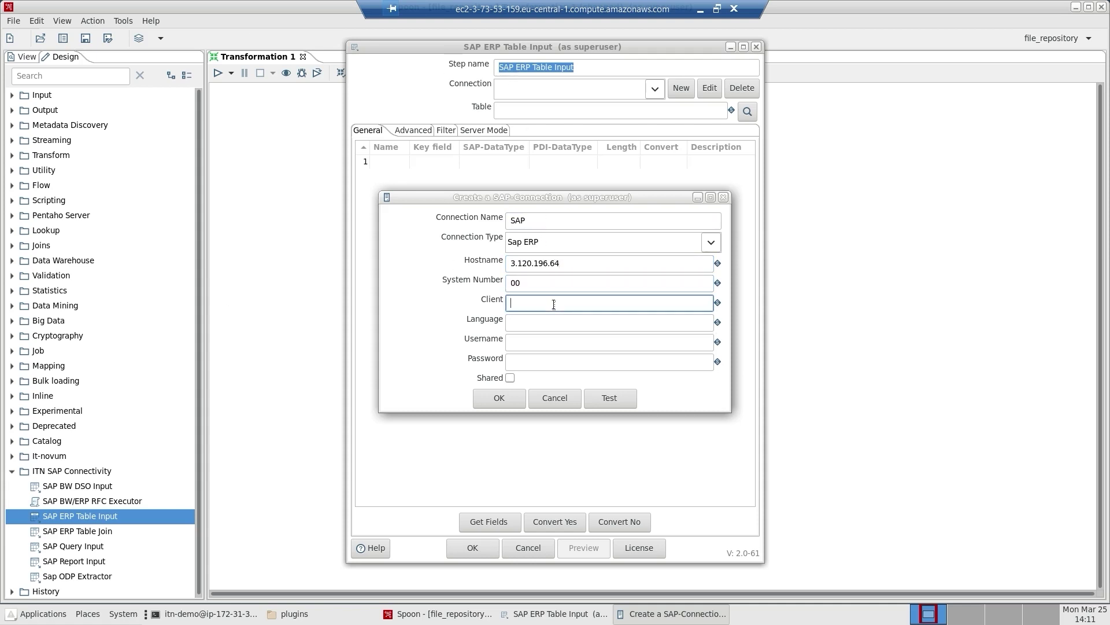
pyautogui.write('001')
pyautogui.click(556, 322)
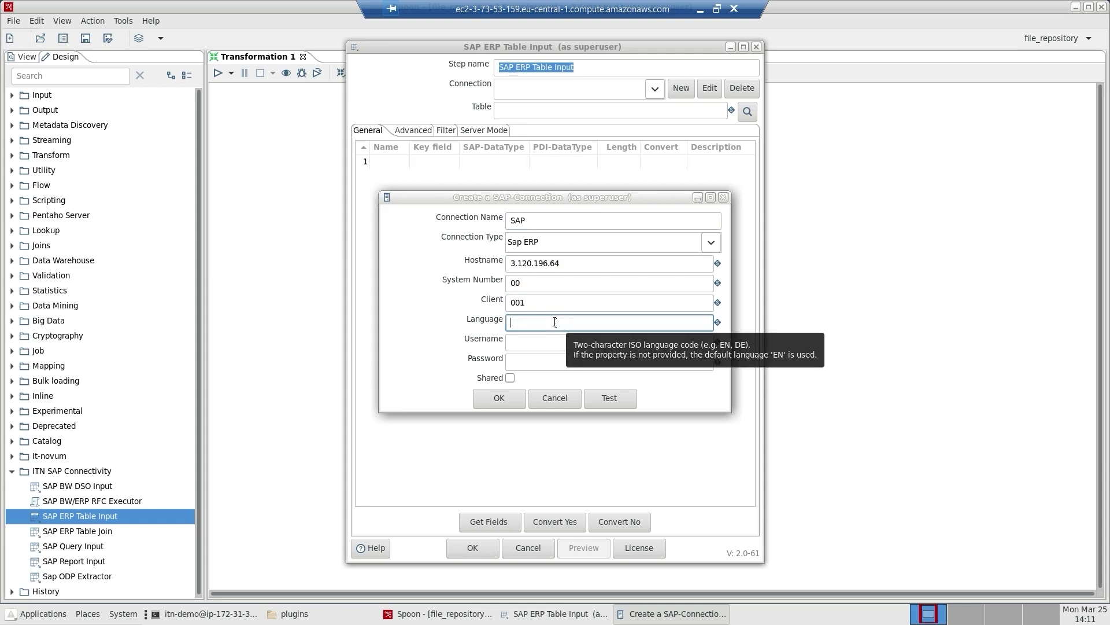
pyautogui.write('EN')
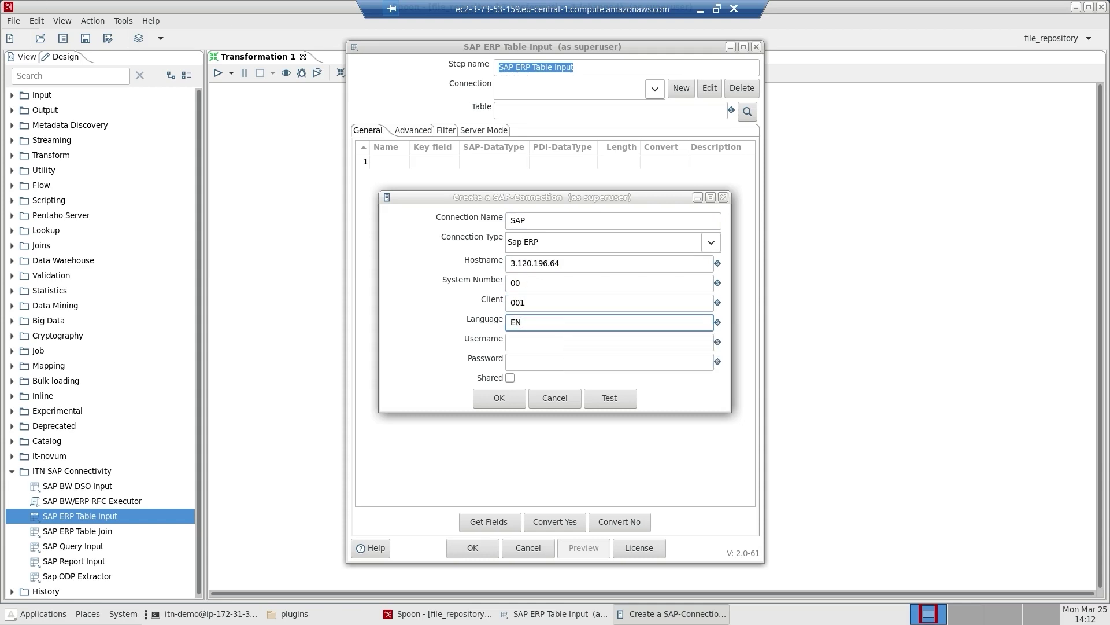
# Enter DEVELOPER as the connection's username, paste the account password and test the SAP connection
pyautogui.click(526, 340)
pyautogui.write('DEVELOPER')
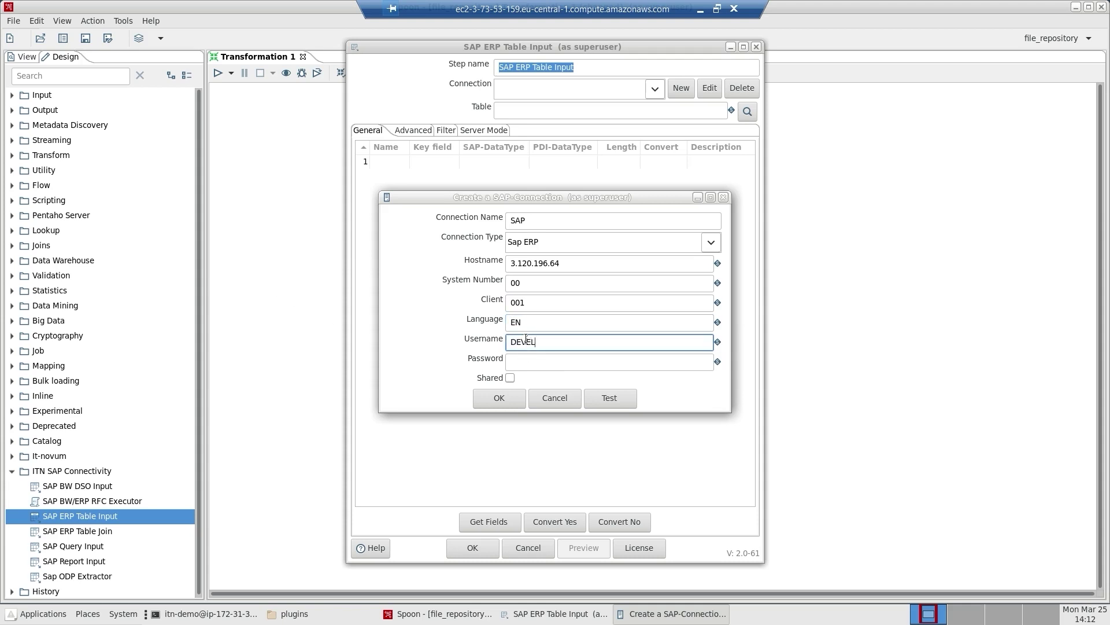
pyautogui.click(523, 360)
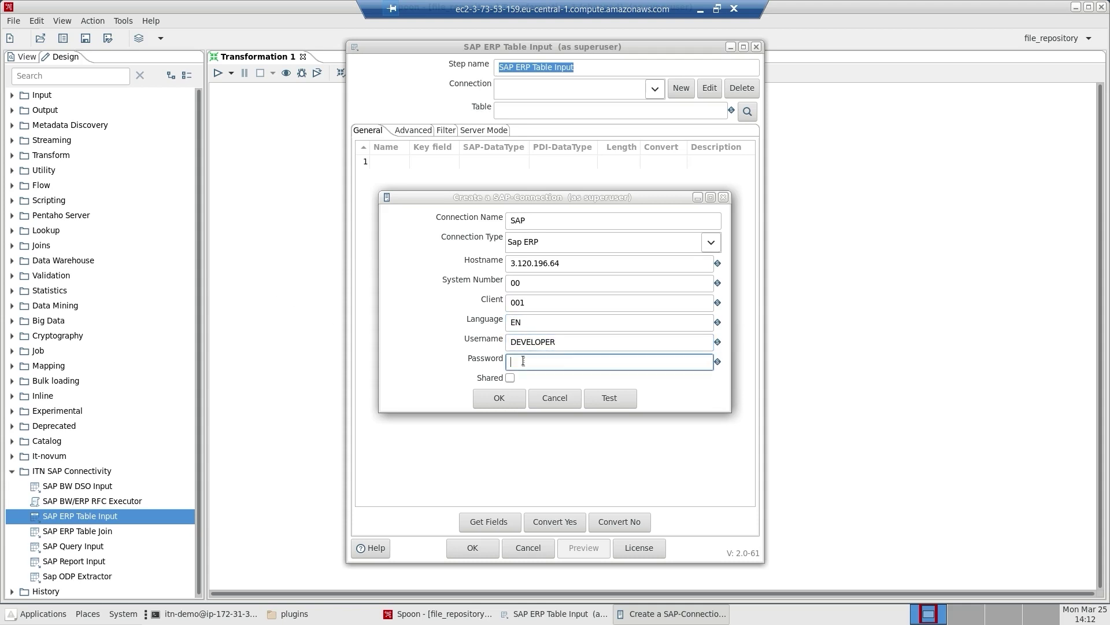
pyautogui.hotkey('ctrl', 'v')
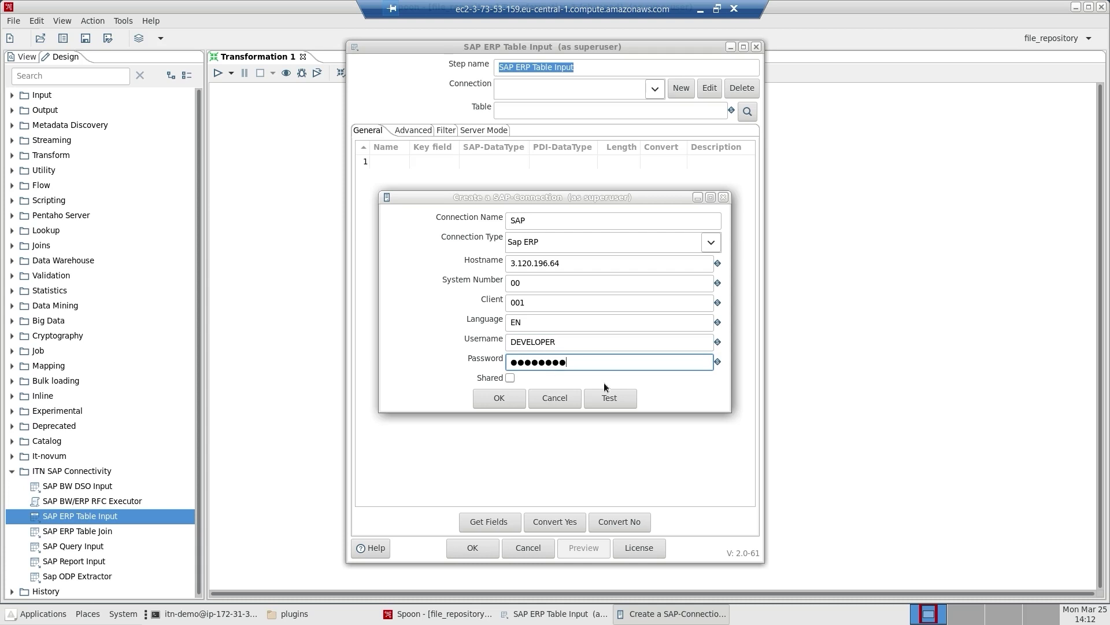
pyautogui.click(631, 402)
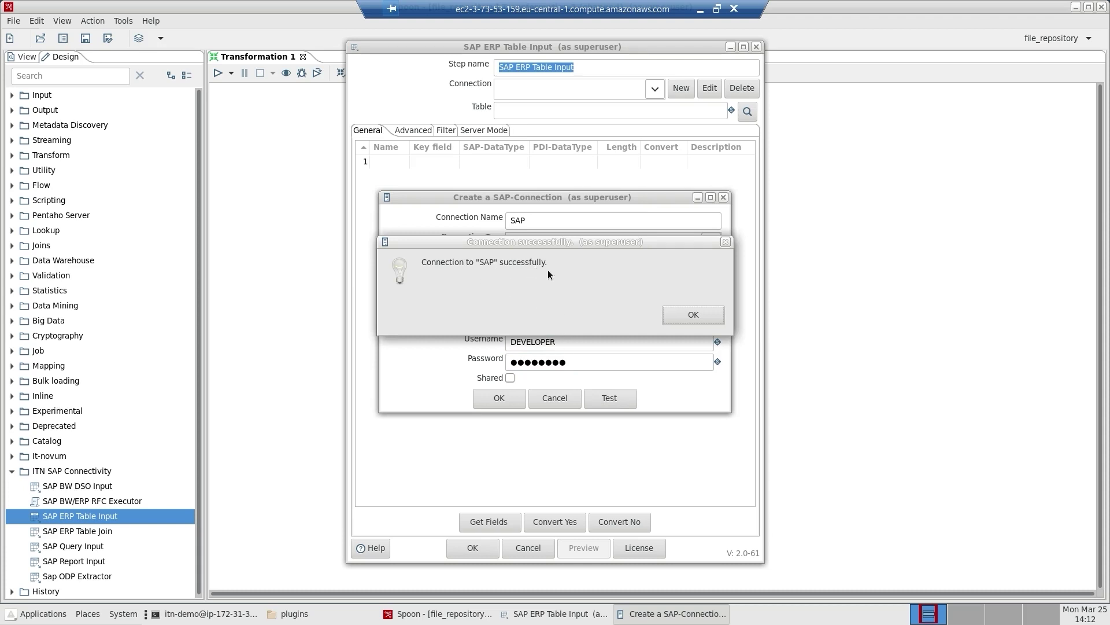
pyautogui.click(693, 315)
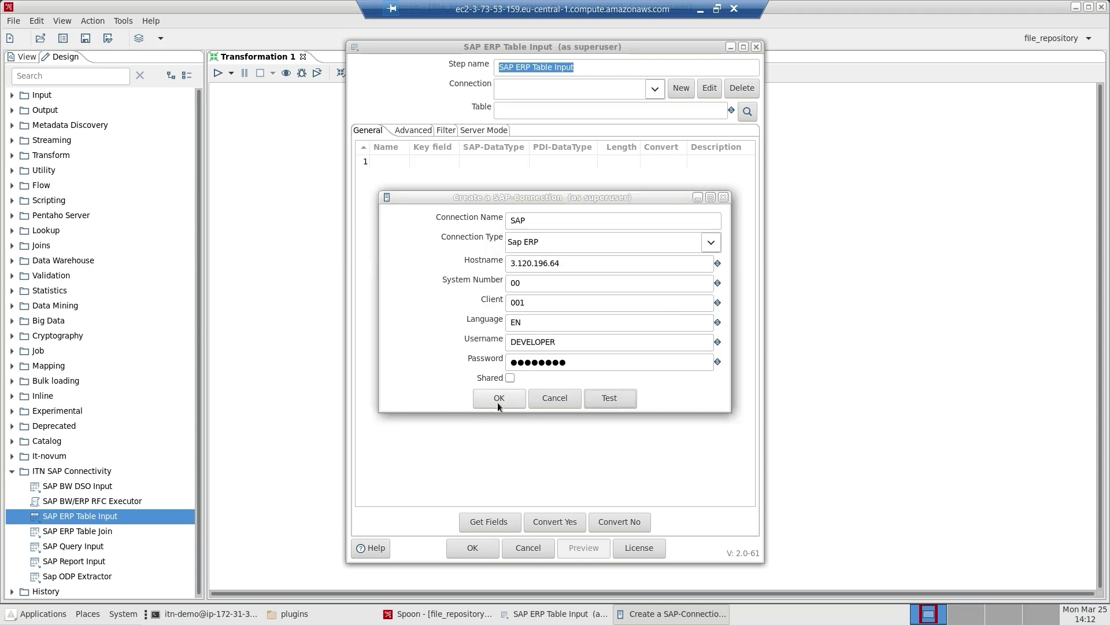
# Save the new SAP connection and choose it as the connection for the SAP ERP Table Input step
pyautogui.click(498, 399)
pyautogui.click(694, 315)
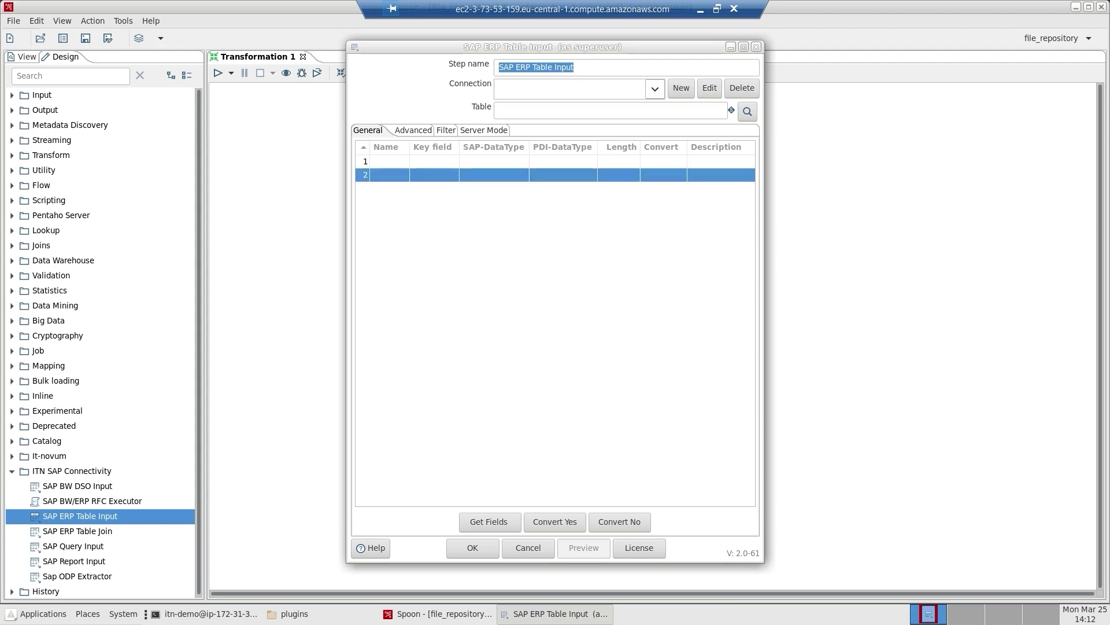
pyautogui.click(654, 89)
pyautogui.click(548, 106)
# Search SAP for table ZV_ITN_DSO1_D01 with a search size of 1000 and load the matching view into the step
pyautogui.click(549, 109)
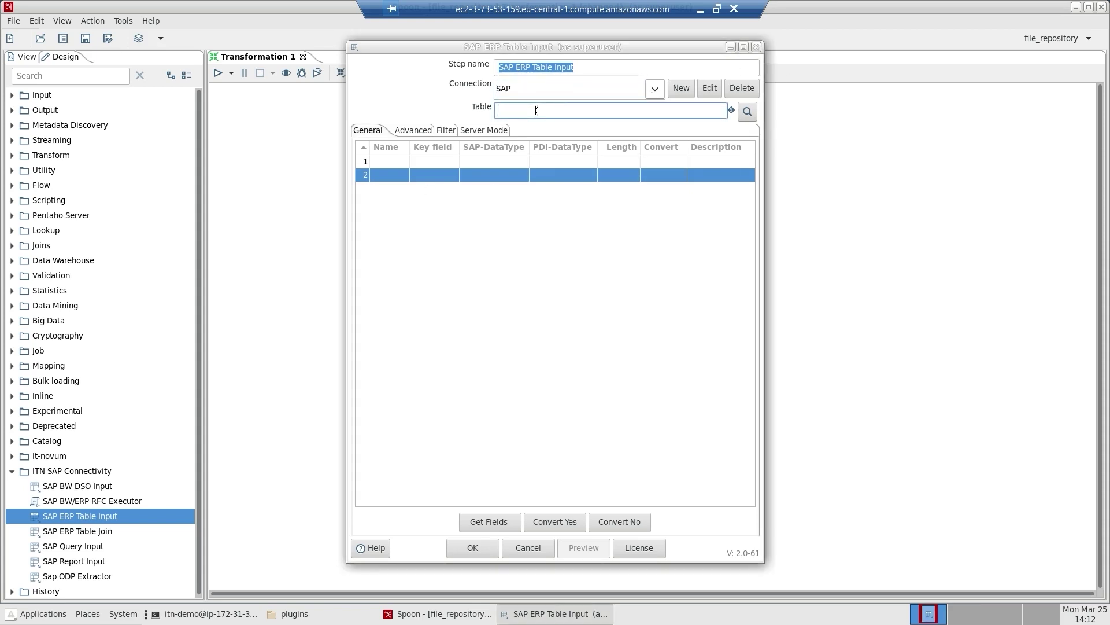
pyautogui.write('ZV_ITN_DSO1_D01')
pyautogui.click(748, 111)
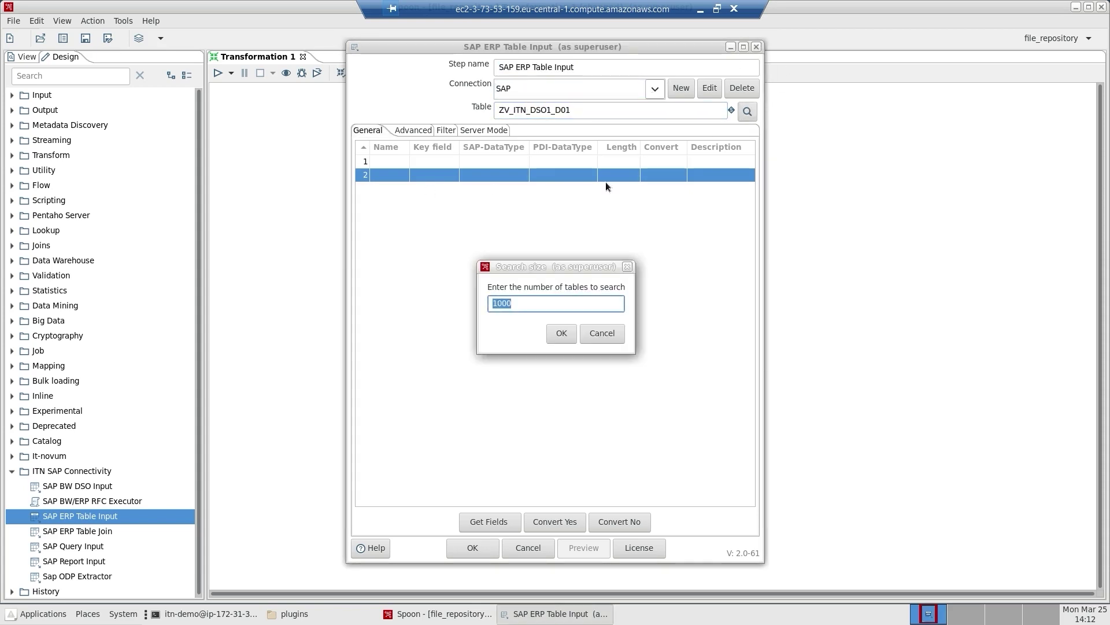
pyautogui.click(564, 335)
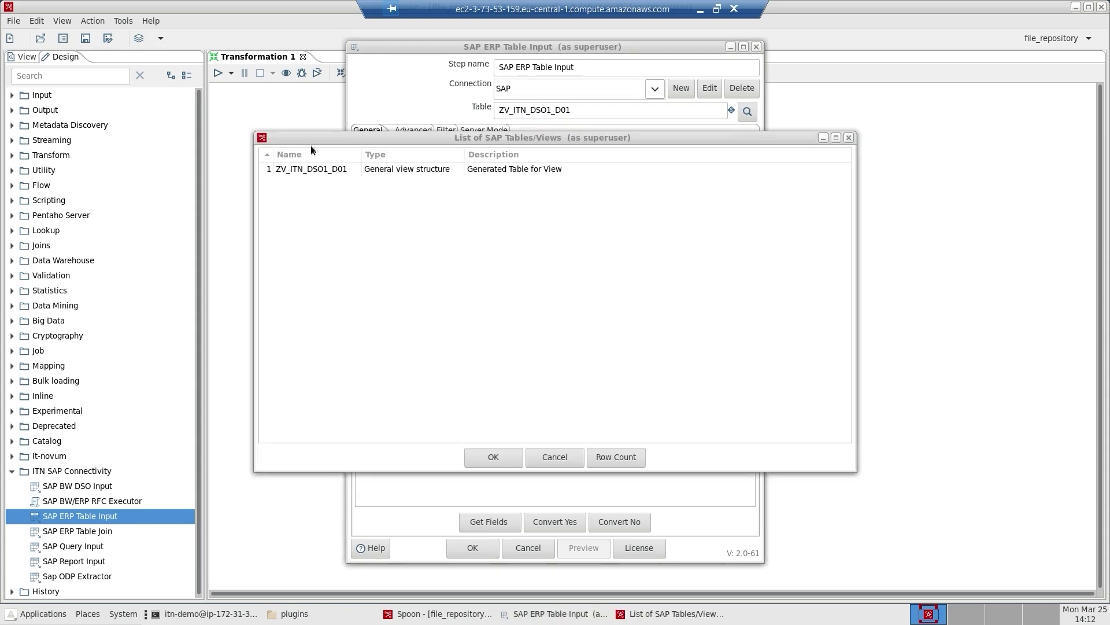
pyautogui.doubleClick(310, 168)
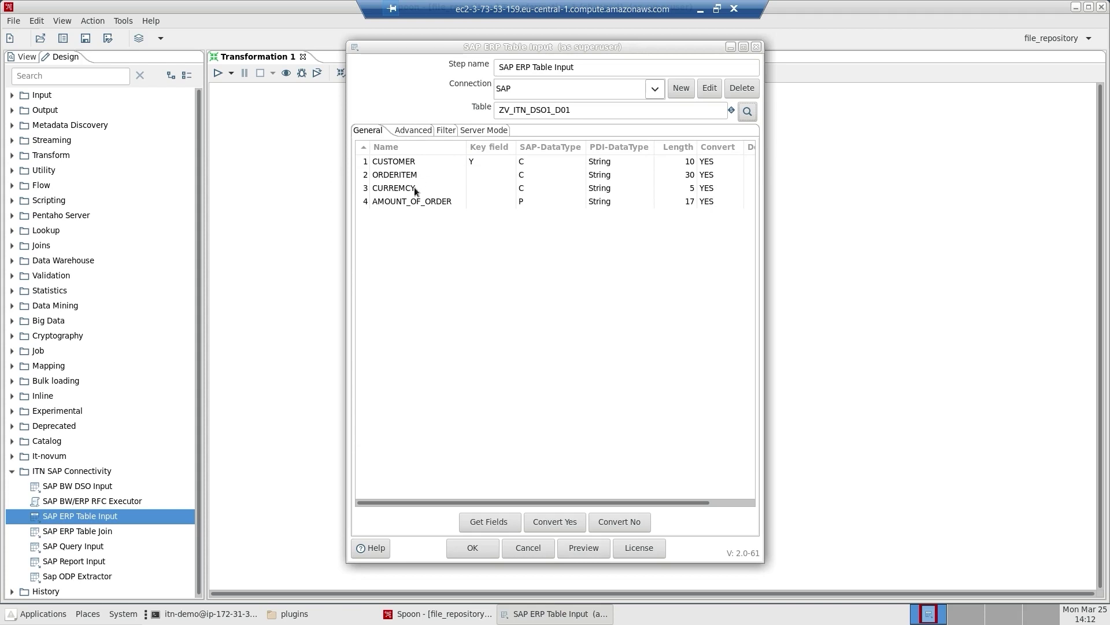
# Preview 1000 rows of the ZV_ITN_DSO1_D01 data, and discard the step's settings after closing the preview
pyautogui.click(586, 547)
pyautogui.press('Return')
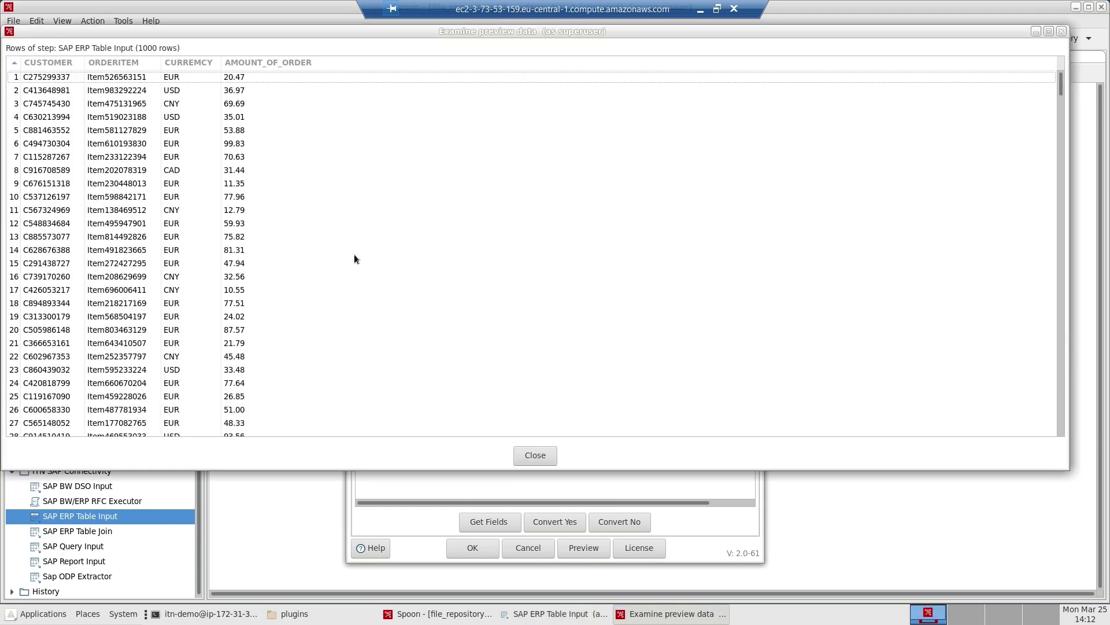
pyautogui.click(531, 448)
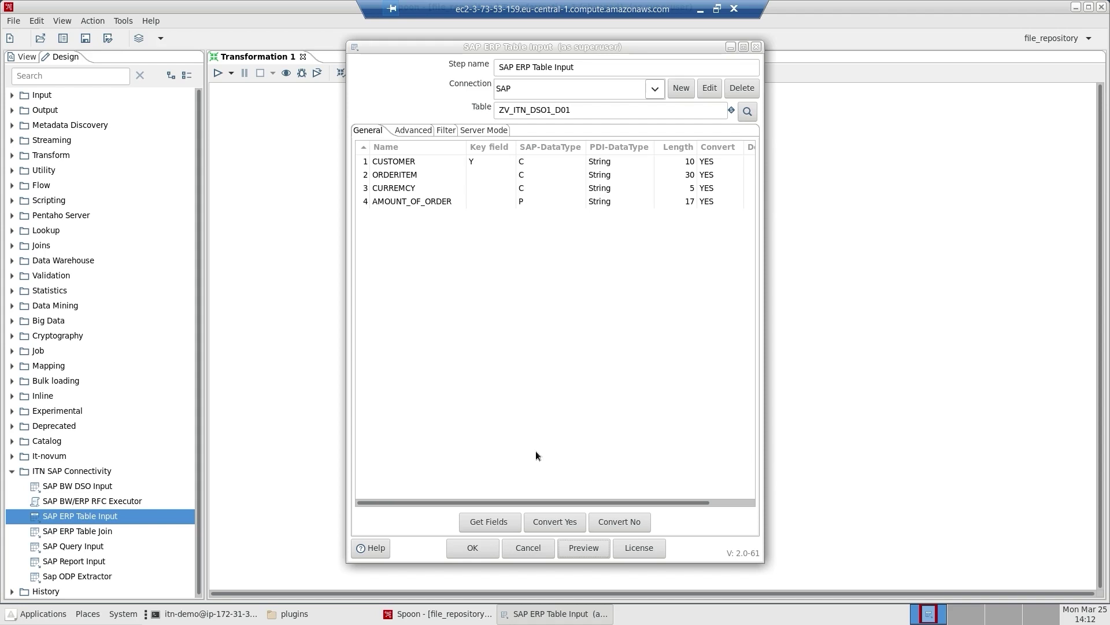
pyautogui.click(528, 547)
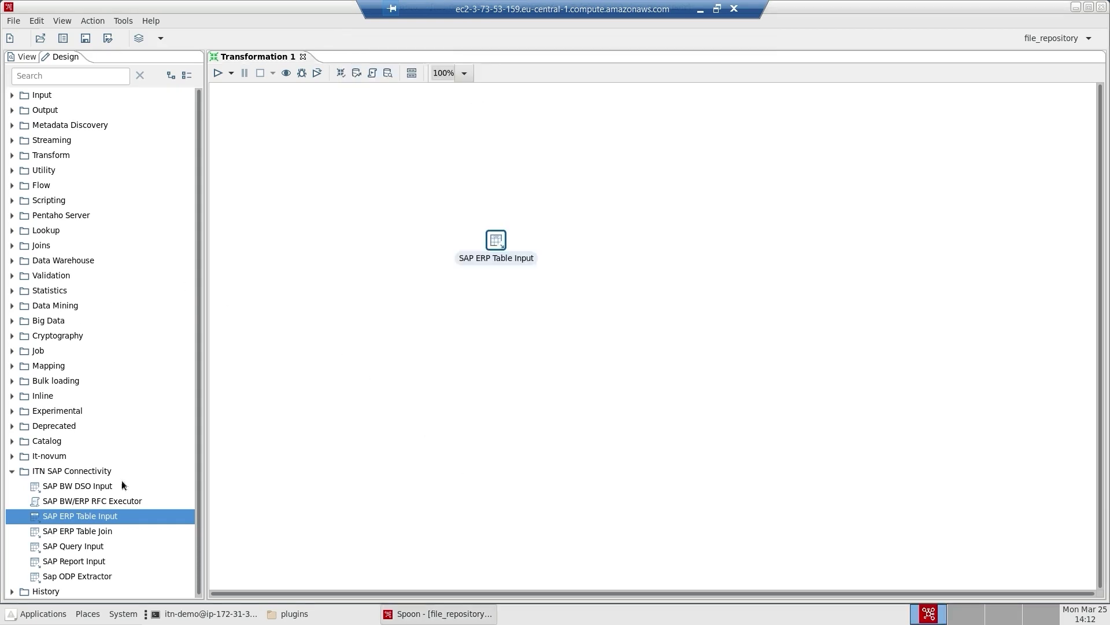